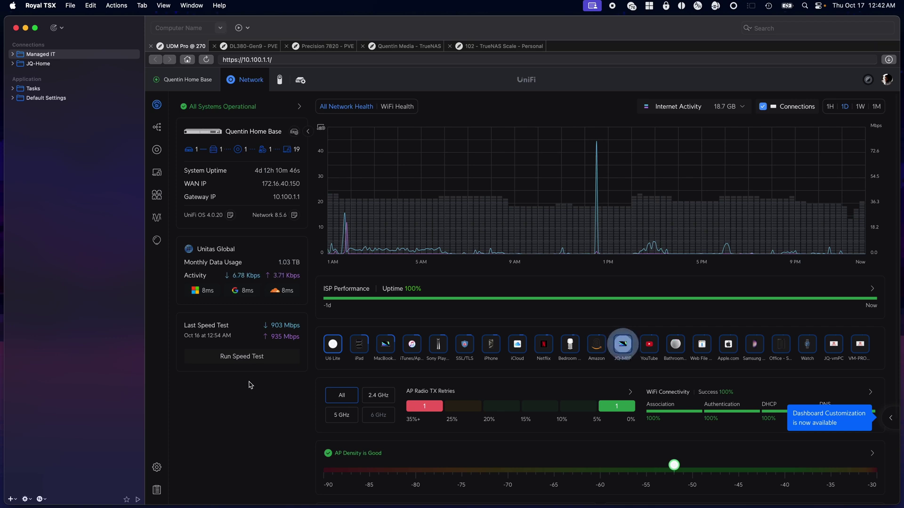
Step: Look over the Quentin Home Base gateway and the client devices, ending on the in-use ports list
click(155, 150)
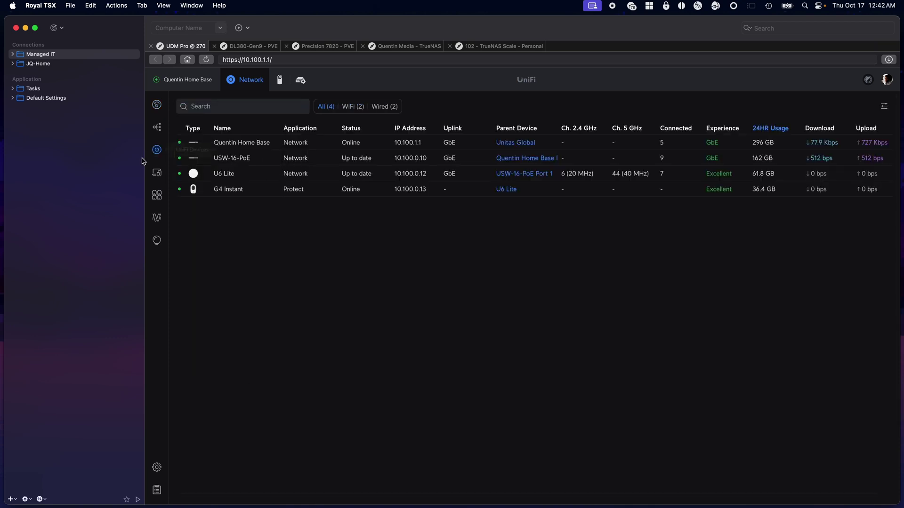
click(248, 142)
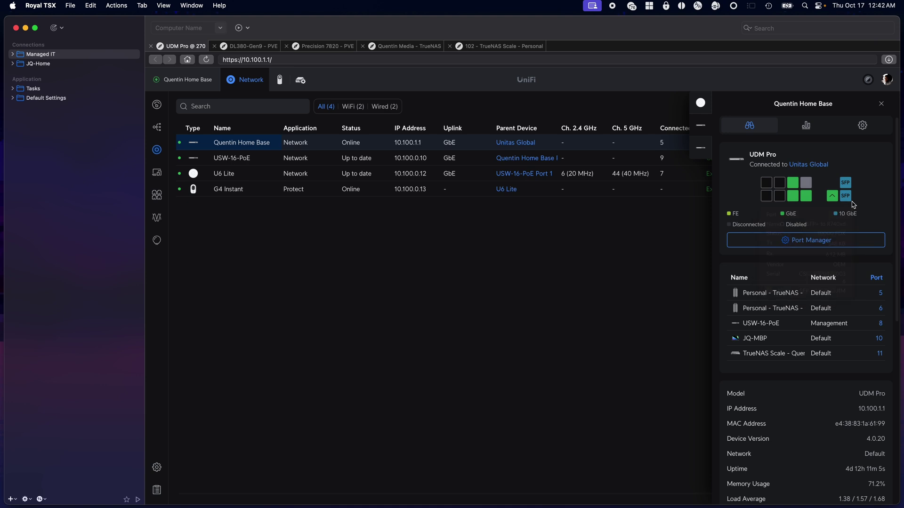
mouse_move(849, 201)
click(157, 172)
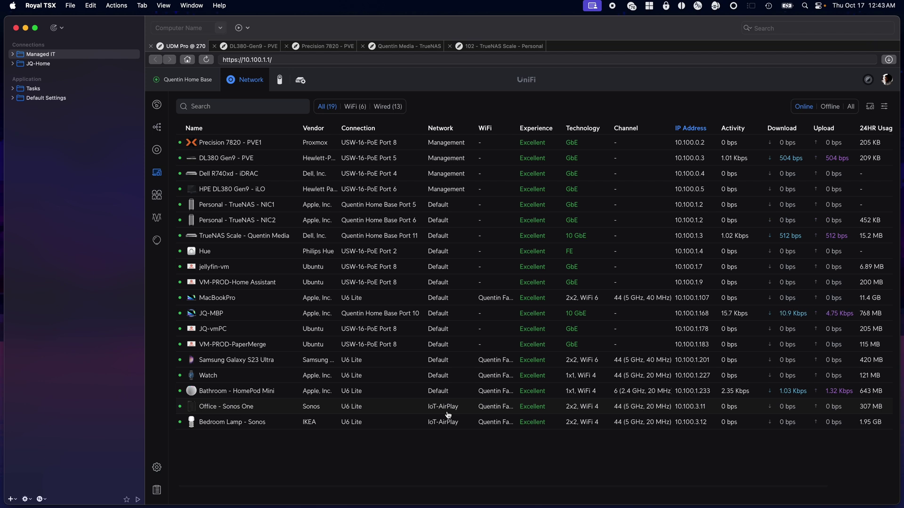
click(163, 200)
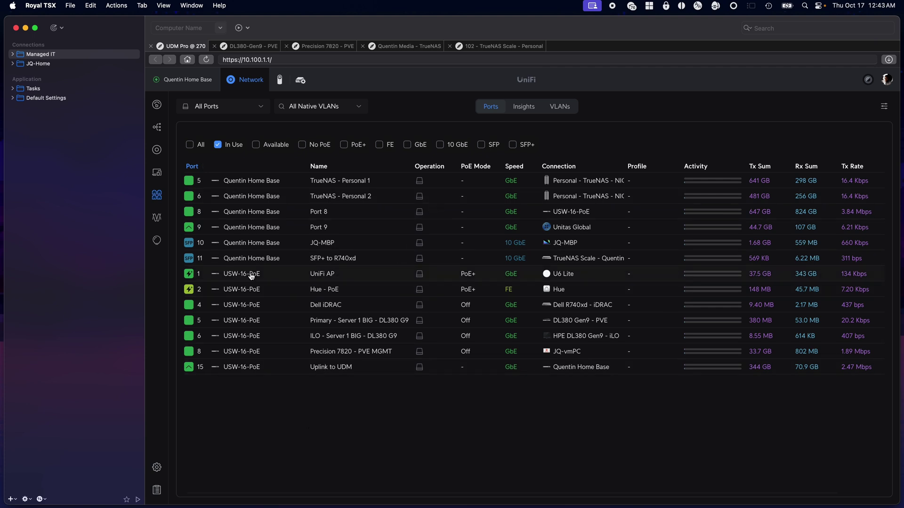
Step: On the DL380-Gen9 connection, view the DL380-G9 node summary and highlight its CPU model
click(271, 45)
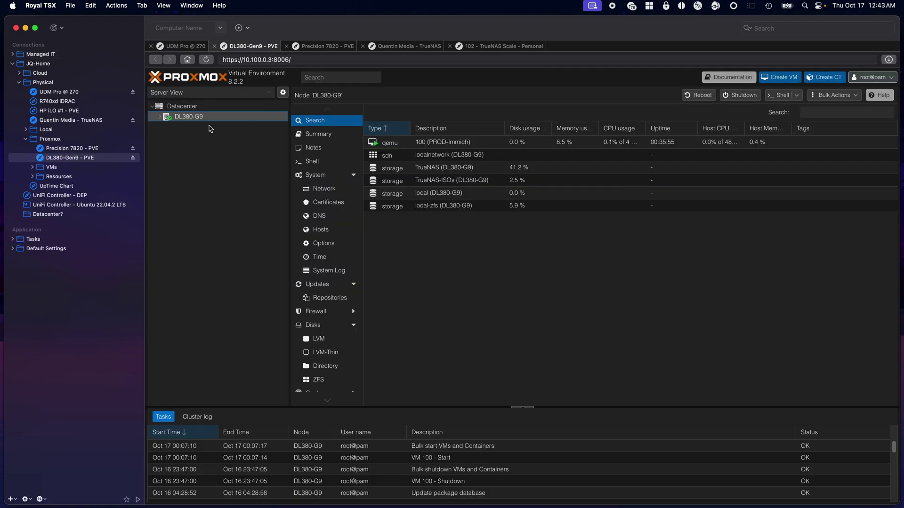
click(318, 134)
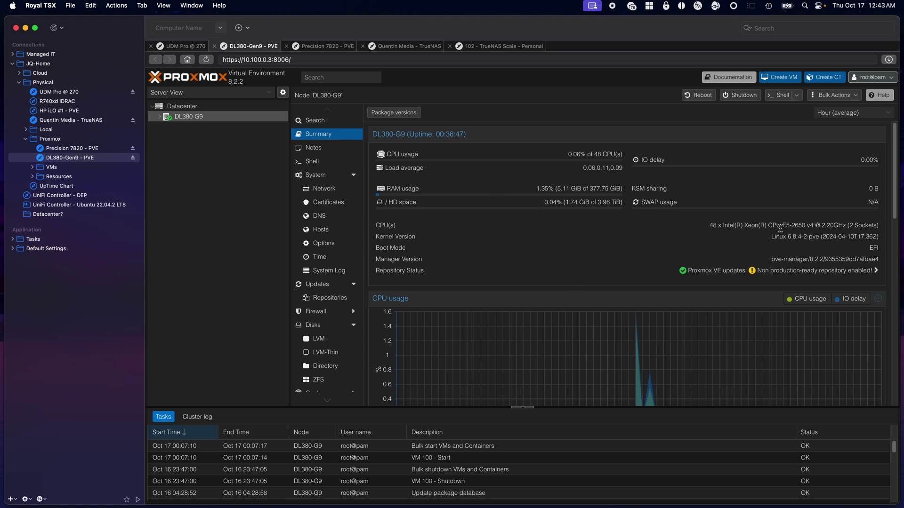
drag(780, 226, 809, 226)
click(597, 190)
click(334, 51)
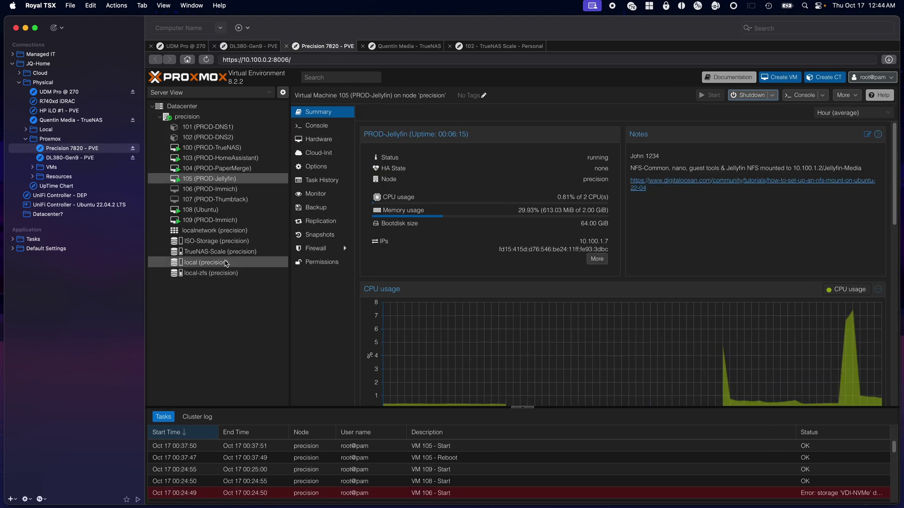
Step: View the precision node's summary, then move the TrueNAS Scale Personal tab ahead of Quentin Media
click(188, 116)
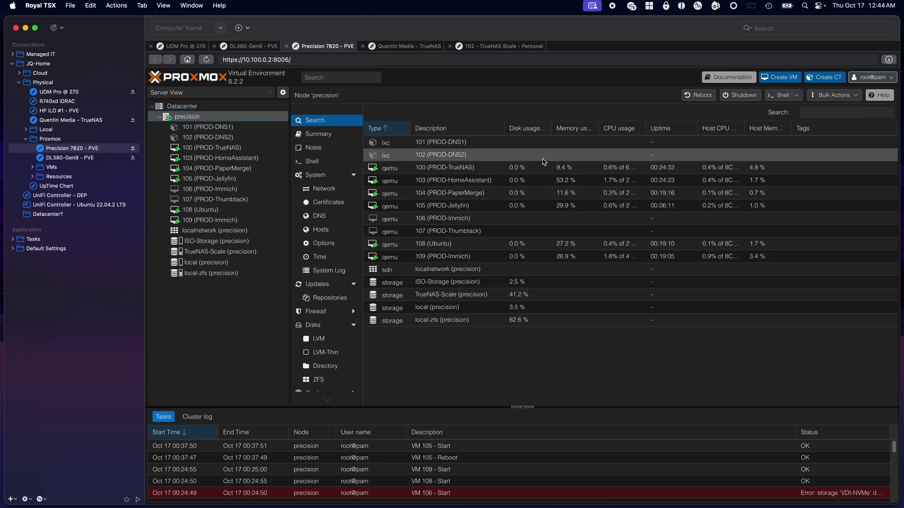
click(341, 136)
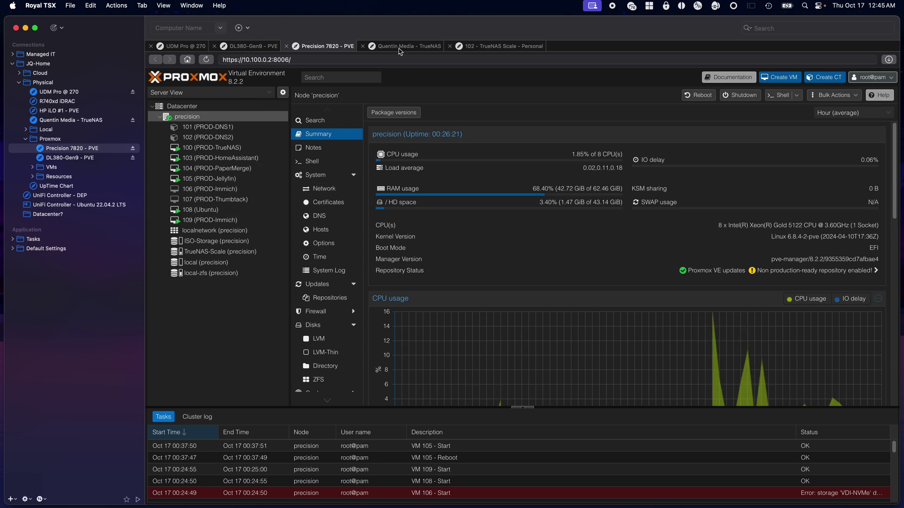
drag(495, 46, 393, 49)
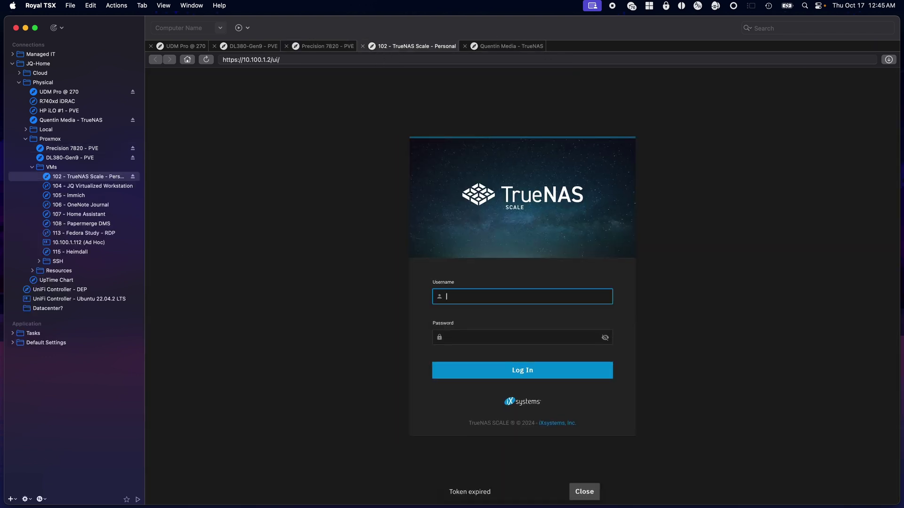
Step: Sign in to the Personal TrueNAS as admin using credentials from Strongbox
key(super+Tab)
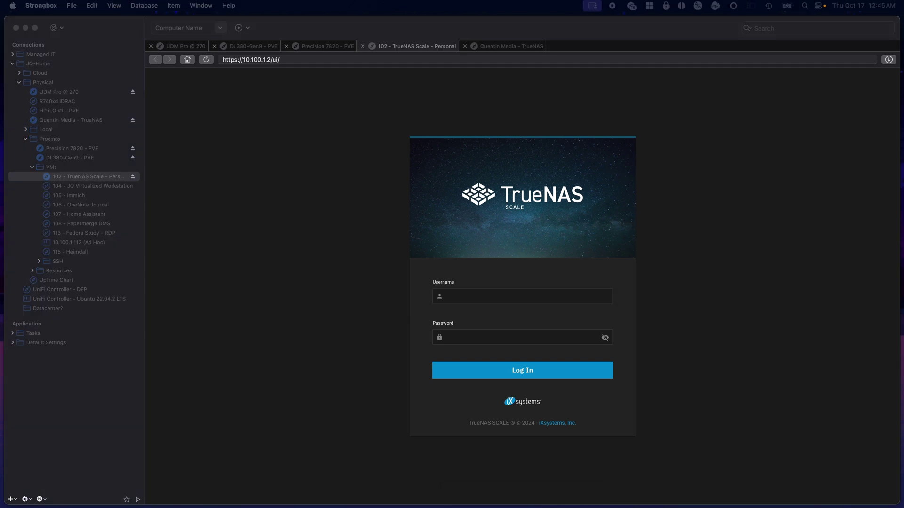
key(super+Tab)
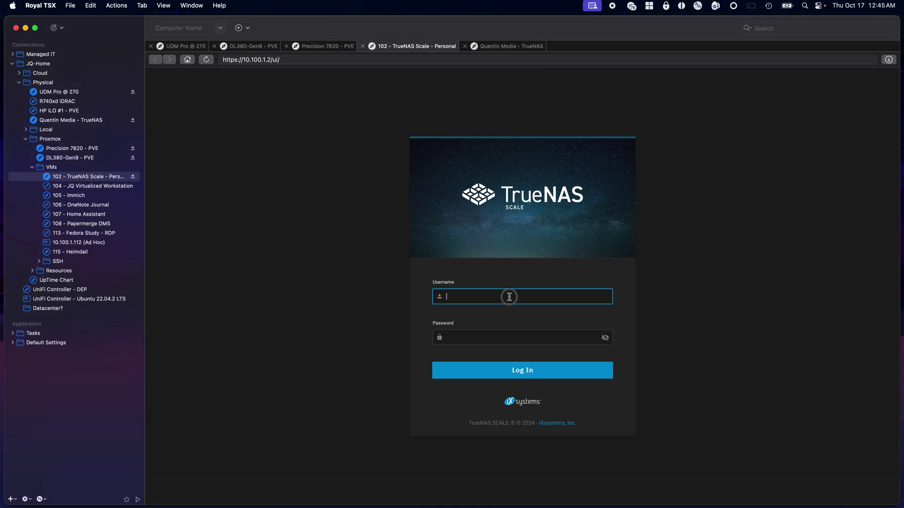
text(adm)
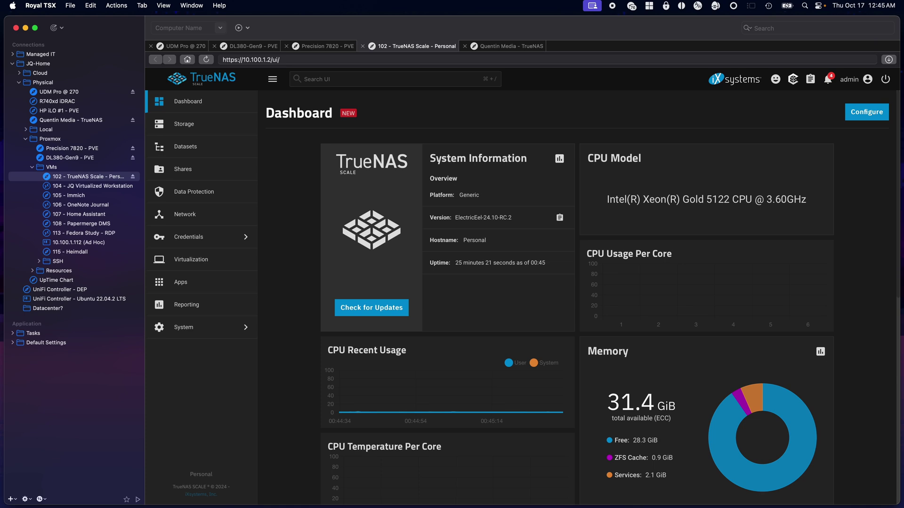
Step: Review the Storage Dashboard showing the Primary pool at 80% used
click(184, 124)
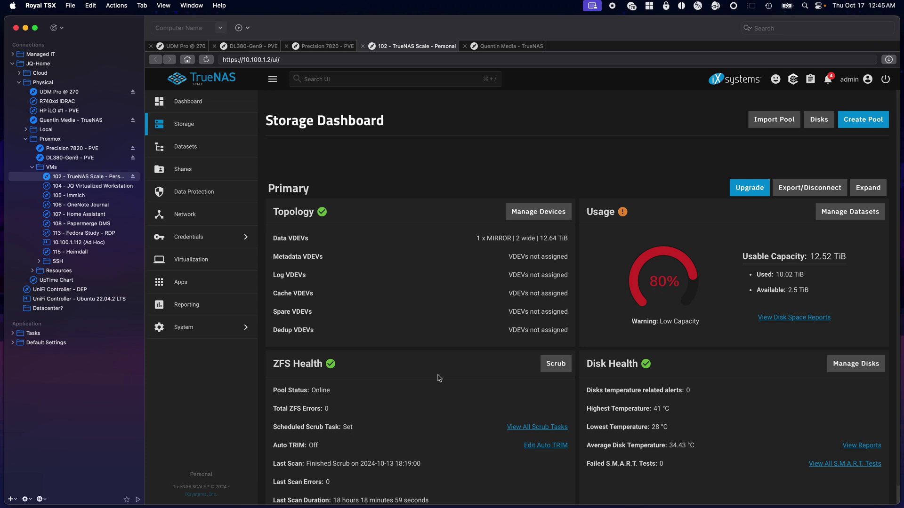
scroll(500, 218, down, 1)
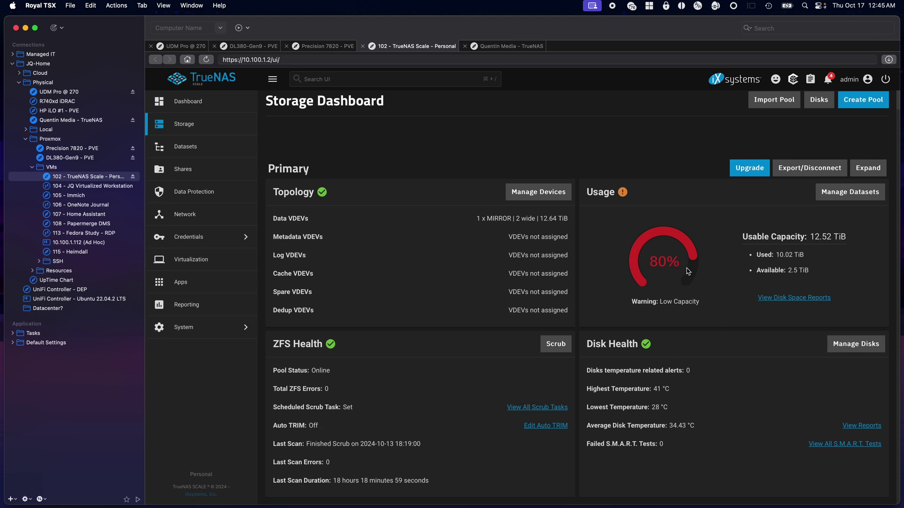
click(522, 43)
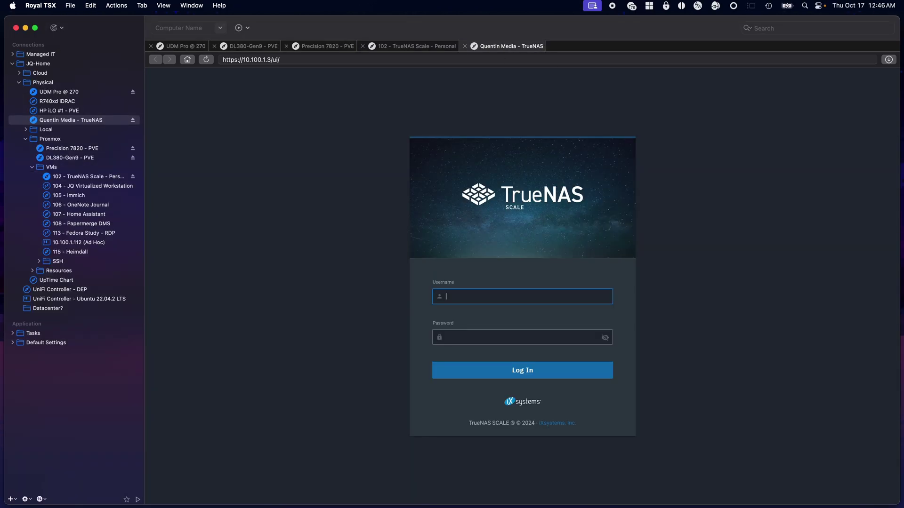
Step: Sign in to the Quentin Media TrueNAS as admin with the pasted password
click(480, 299)
text(ad,om)
key(shift+Tab)
text(admin)
key(Tab)
key(super+v)
key(Return)
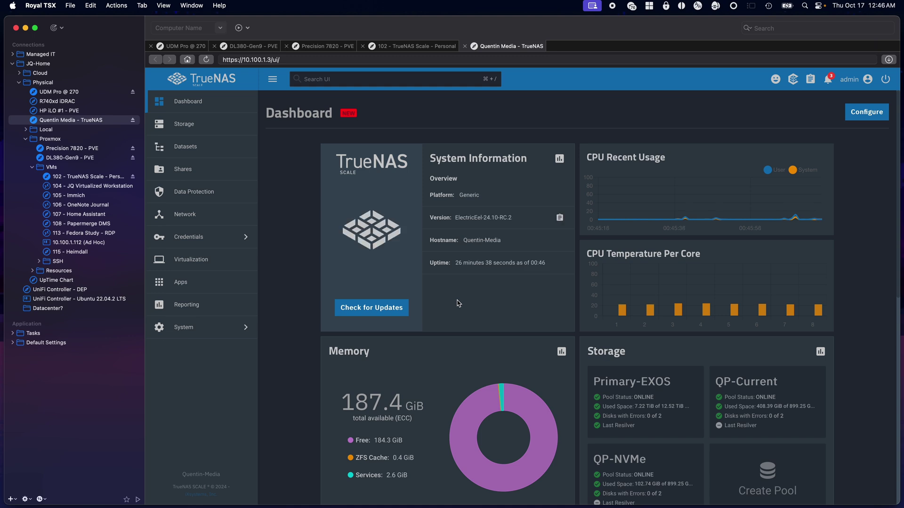
Step: Inspect disk sde in the QP-Current pool's MIRROR vdev from the storage dashboard
click(198, 124)
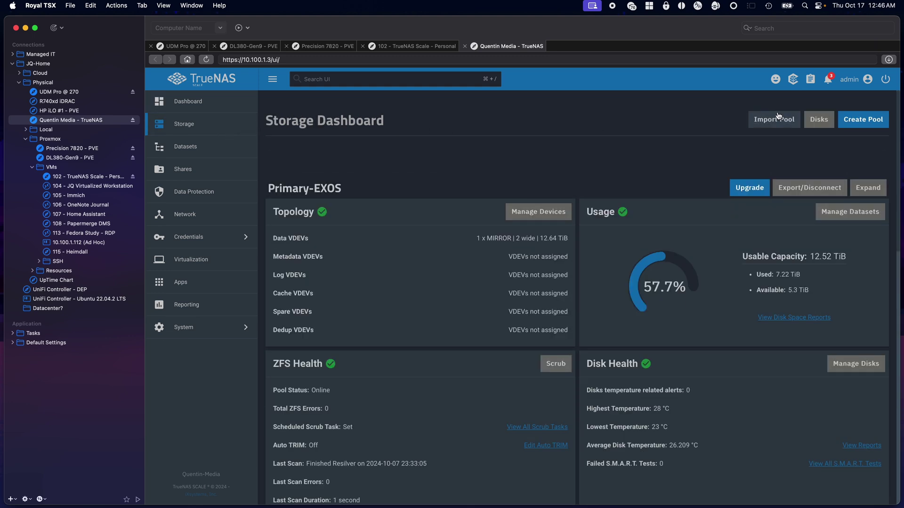
scroll(408, 296, down, 3)
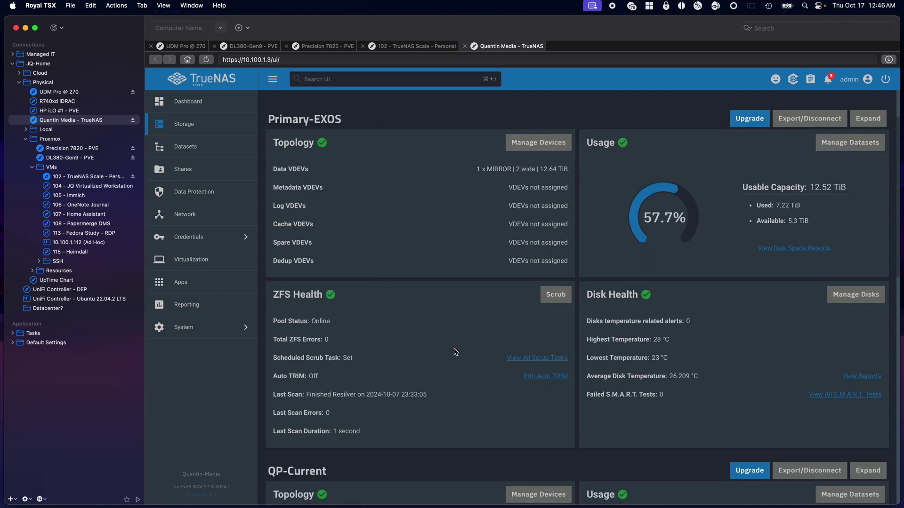
scroll(455, 352, down, 10)
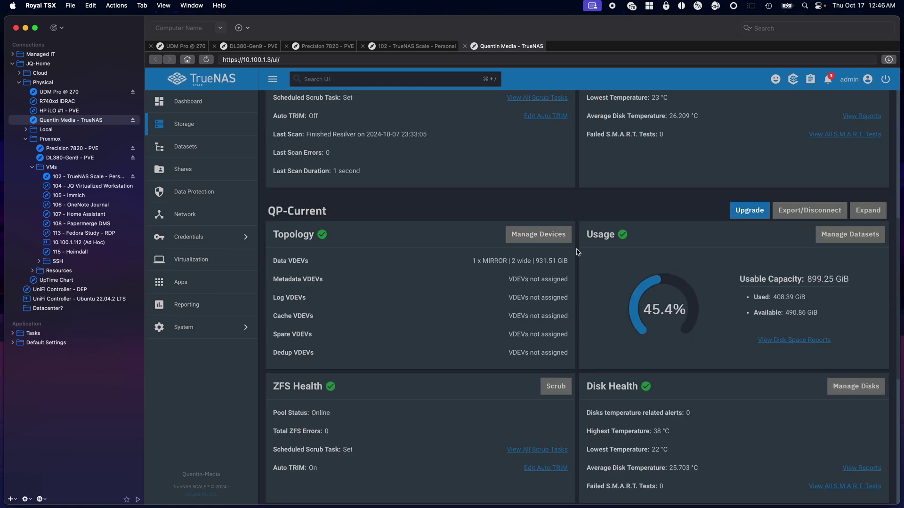
click(541, 234)
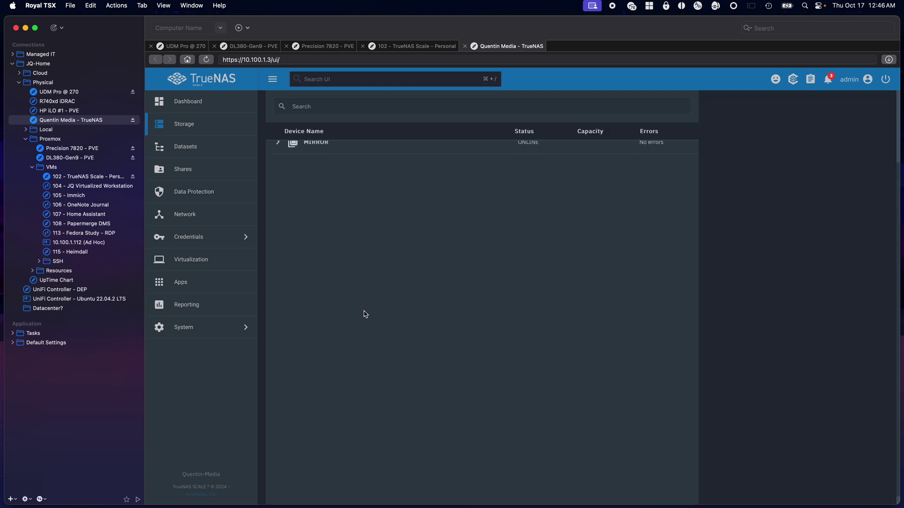
click(277, 231)
click(314, 258)
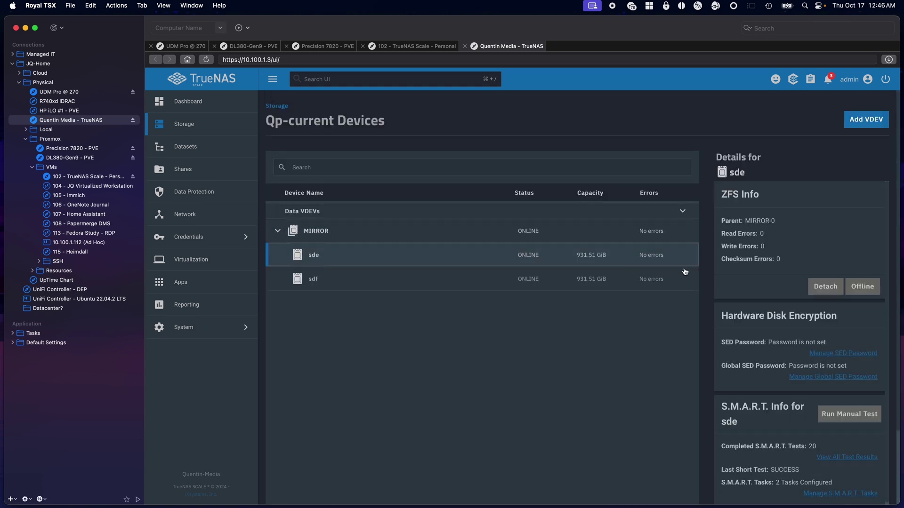
scroll(744, 316, down, 3)
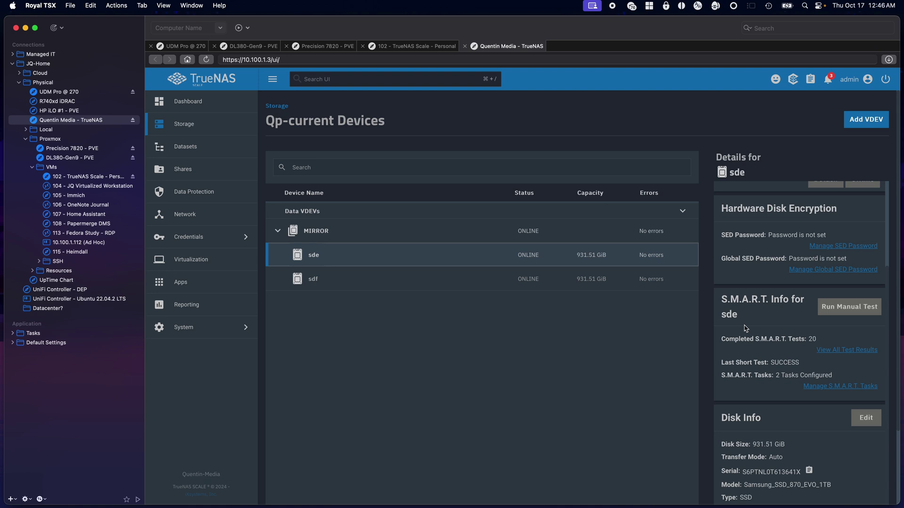
Step: Review each pool's health on the storage overview, then open the Data Protection tasks
click(276, 105)
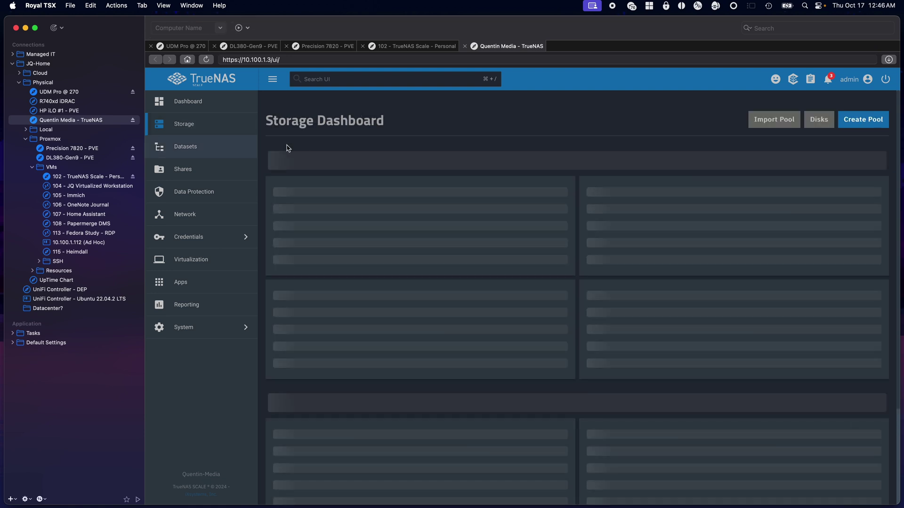
scroll(502, 278, down, 3)
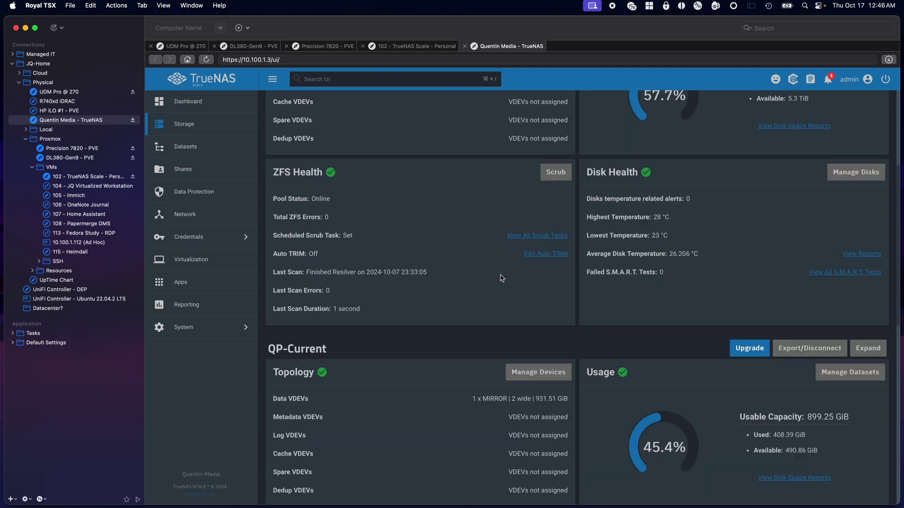
scroll(413, 281, down, 10)
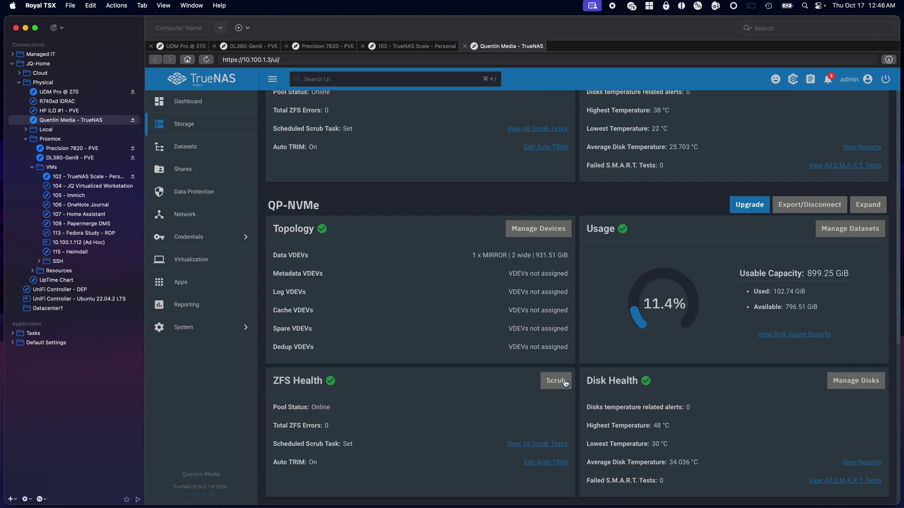
scroll(325, 414, up, 3)
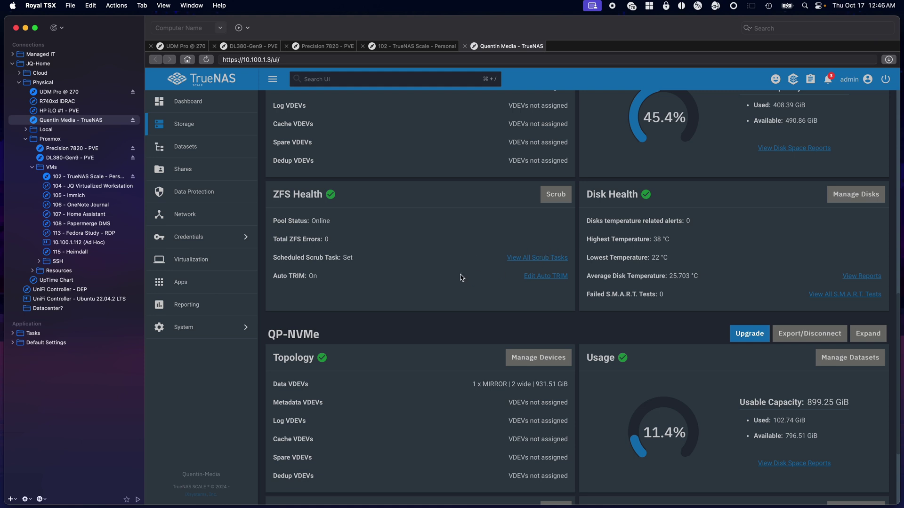
click(220, 198)
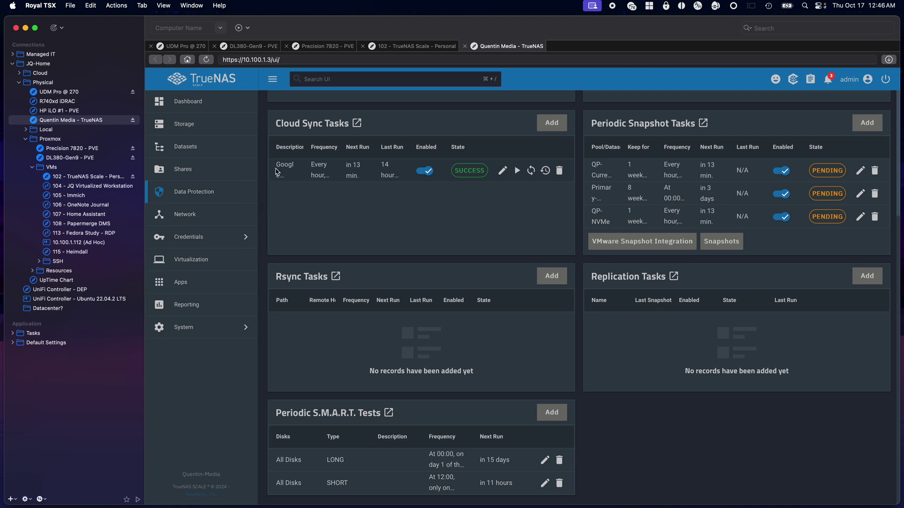
click(193, 170)
Step: View the SMB shares list, then select eno1's 10.100.1.3/24 address on the Network page
click(335, 168)
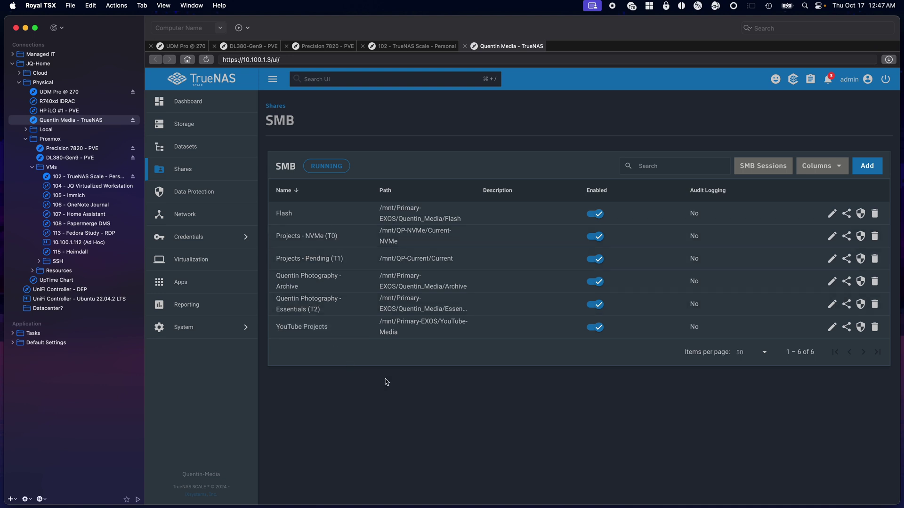
click(233, 216)
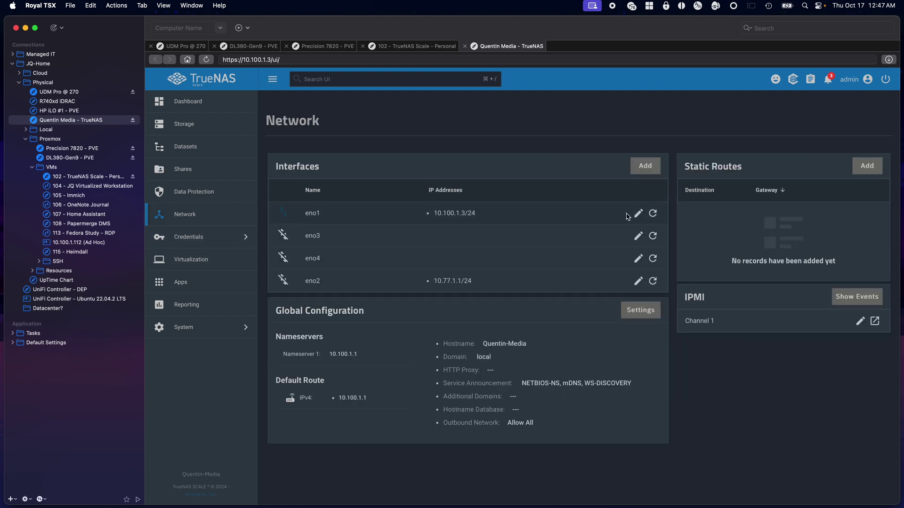
click(431, 216)
drag(432, 217, 499, 216)
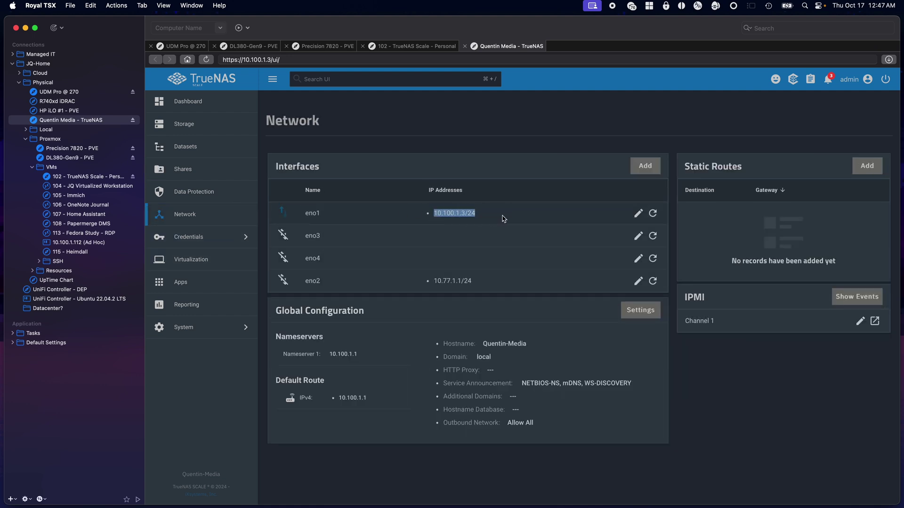
Step: Check eno1's MTU of 9000 and close its settings without saving
click(636, 214)
double_click(737, 323)
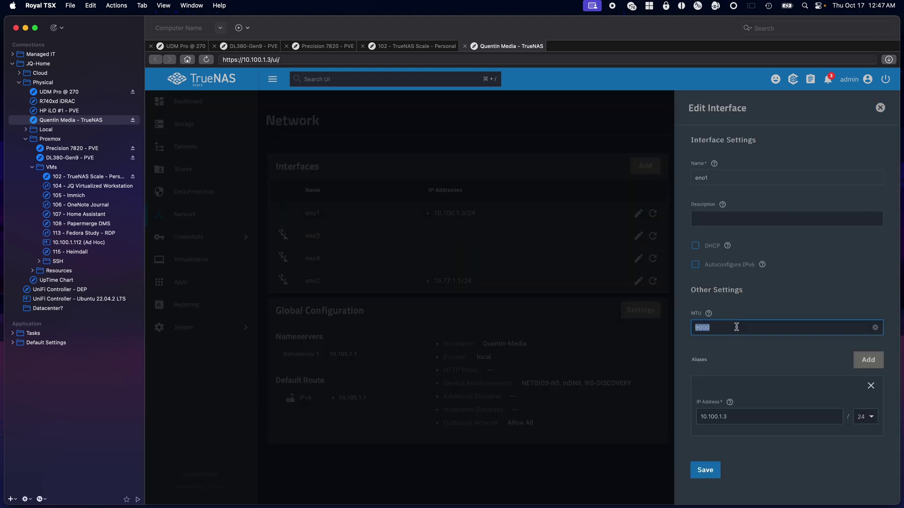
click(620, 363)
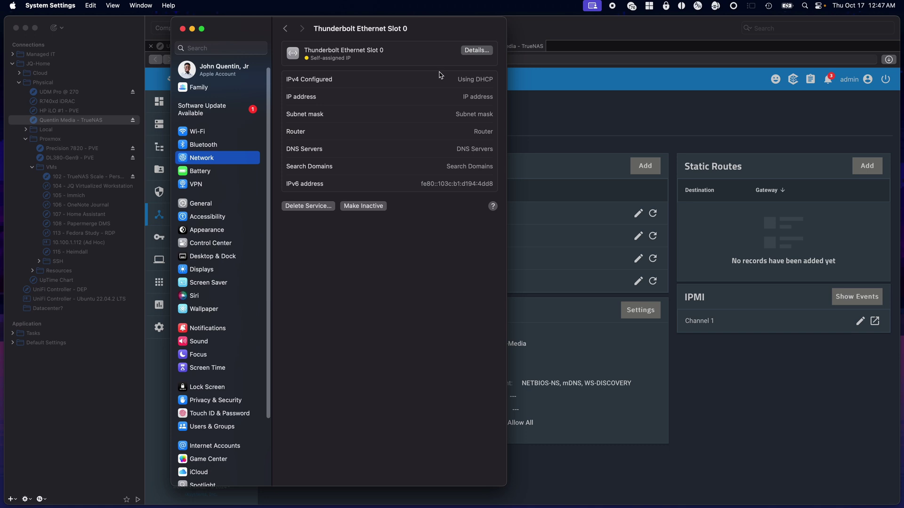
drag(425, 28, 485, 57)
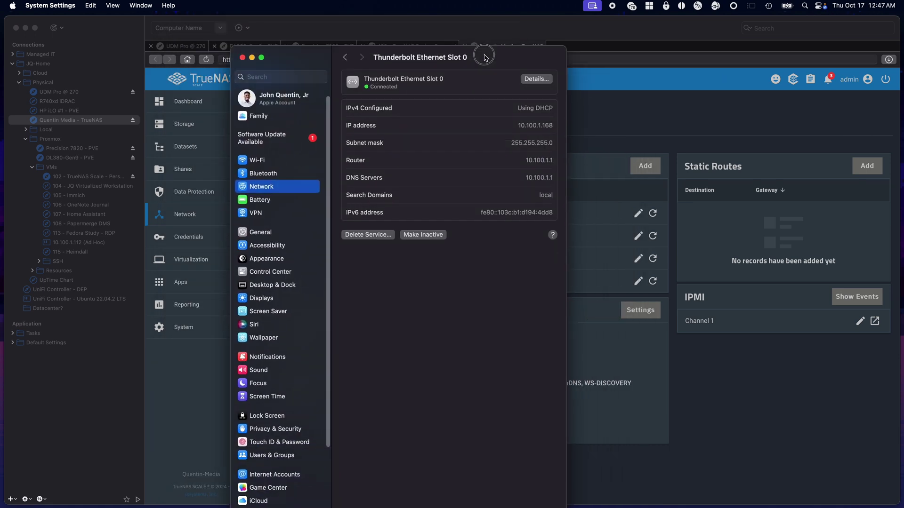
click(536, 79)
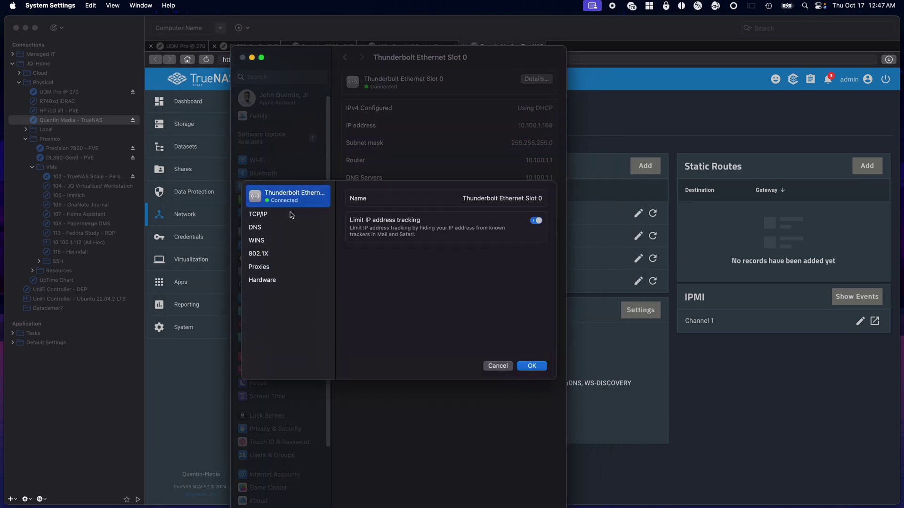
click(271, 283)
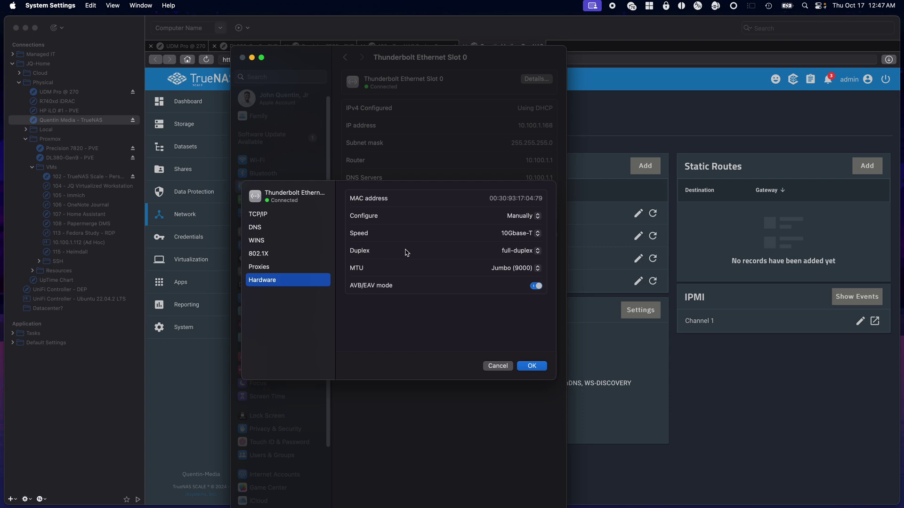
click(497, 366)
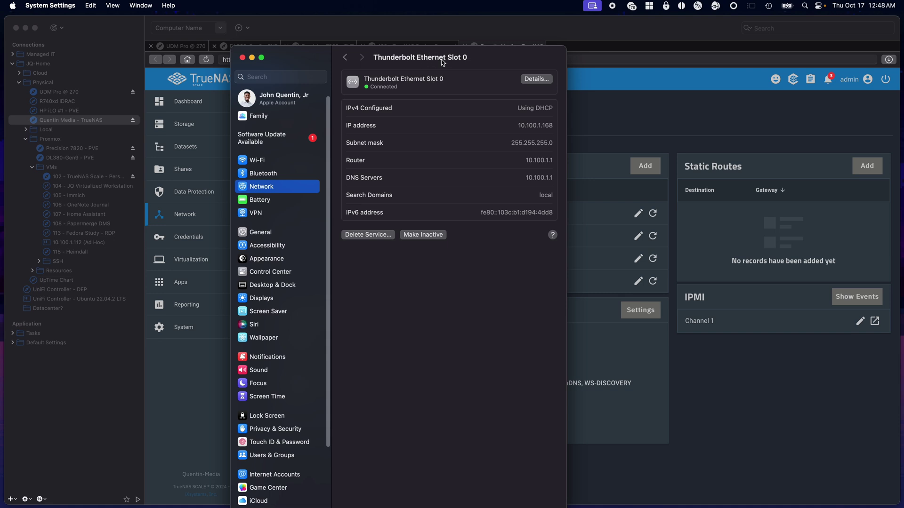
key(super+w)
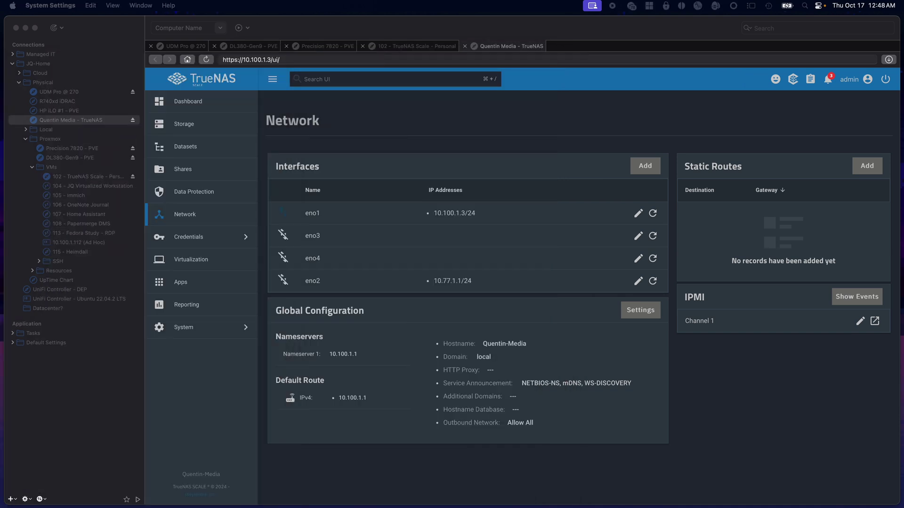
Step: Look over the virtual machines, installed apps and the system dashboard
click(190, 272)
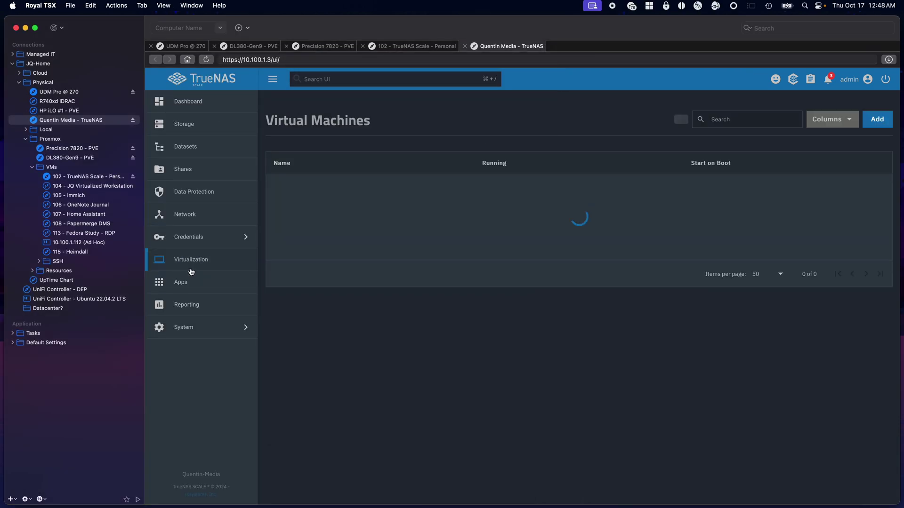
click(200, 290)
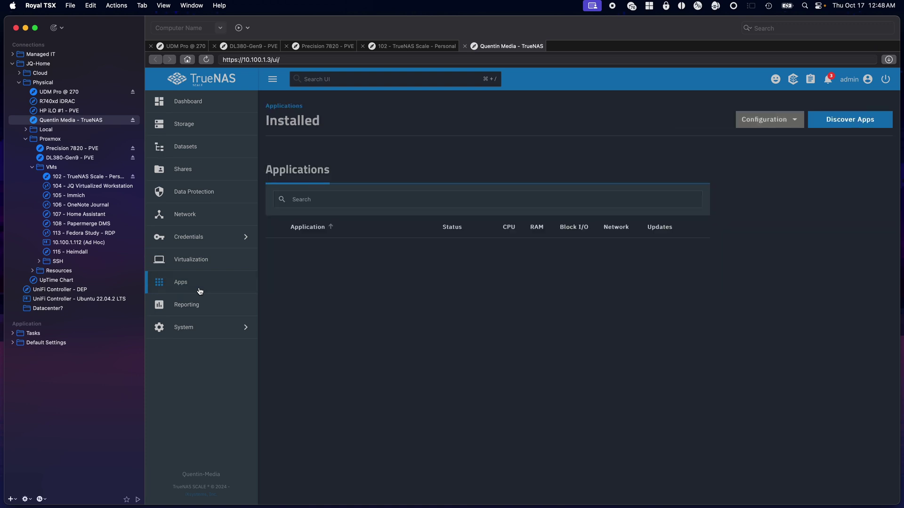
click(238, 104)
scroll(289, 307, down, 5)
scroll(290, 307, up, 3)
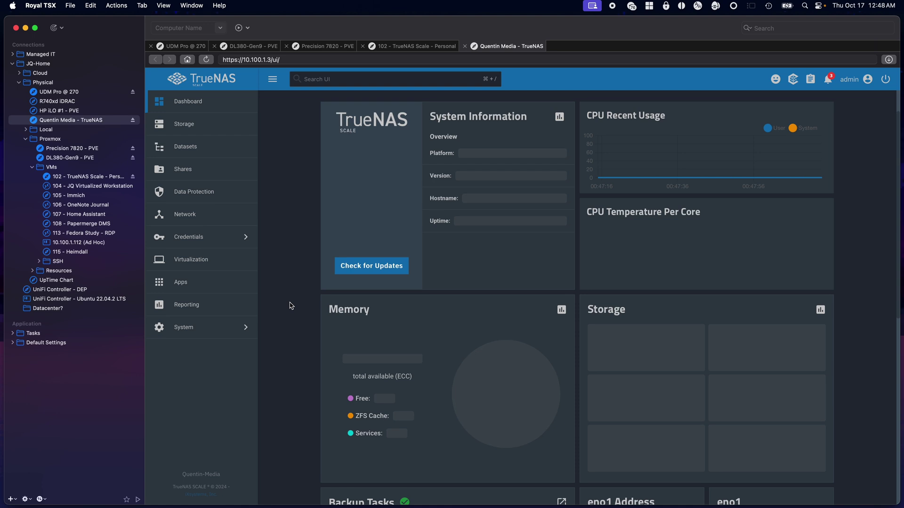
Step: Shut down the Quentin-Media server, confirming the shutdown
click(887, 79)
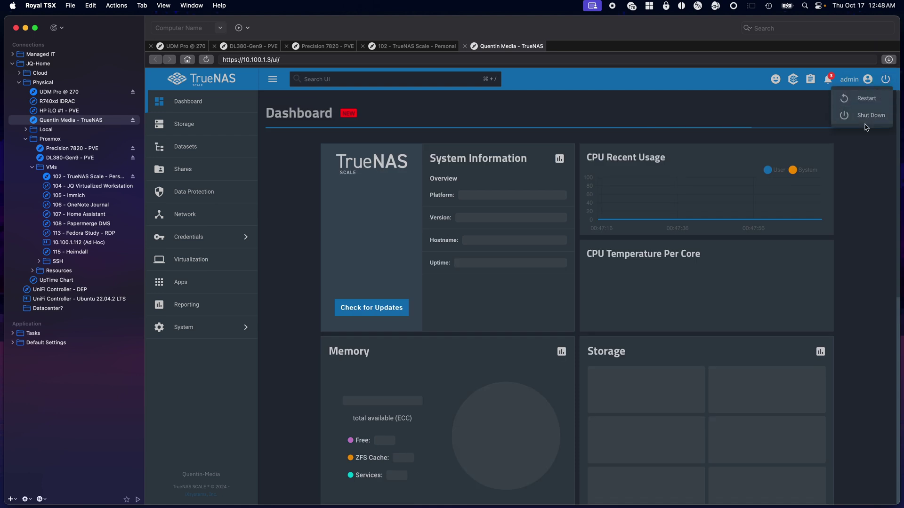
click(868, 120)
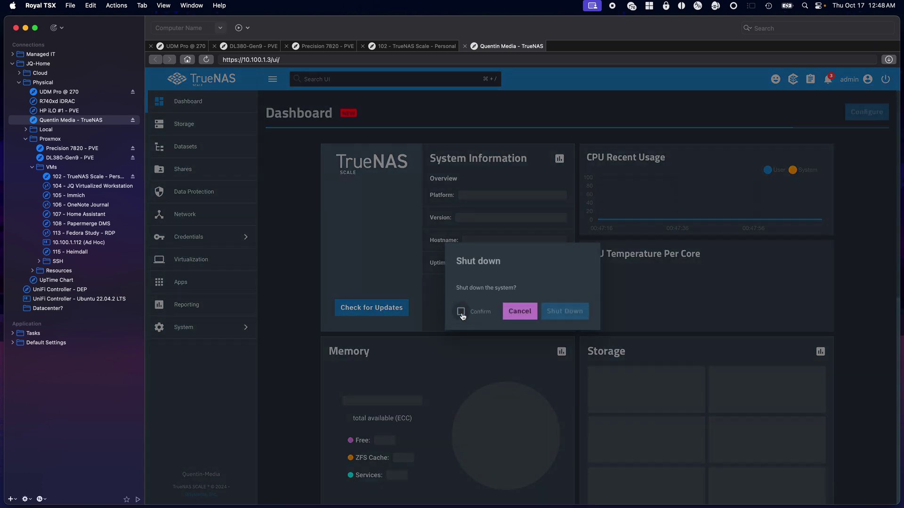
click(462, 312)
click(567, 314)
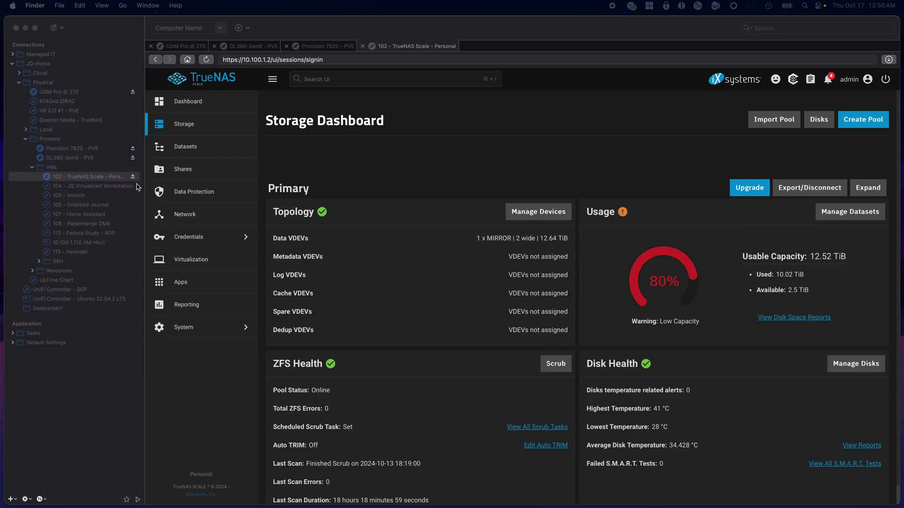